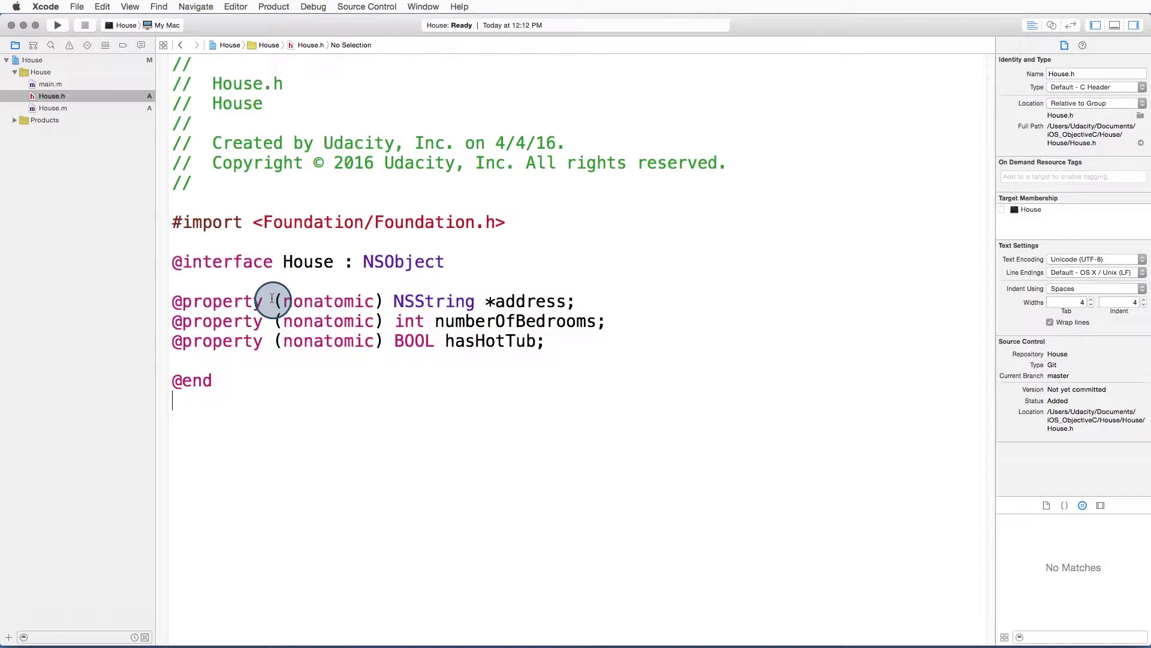
Step: In main.m, assign 4 to myHouse.numberOfBedrooms, then switch to House.m
drag(272, 302, 385, 301)
click(439, 421)
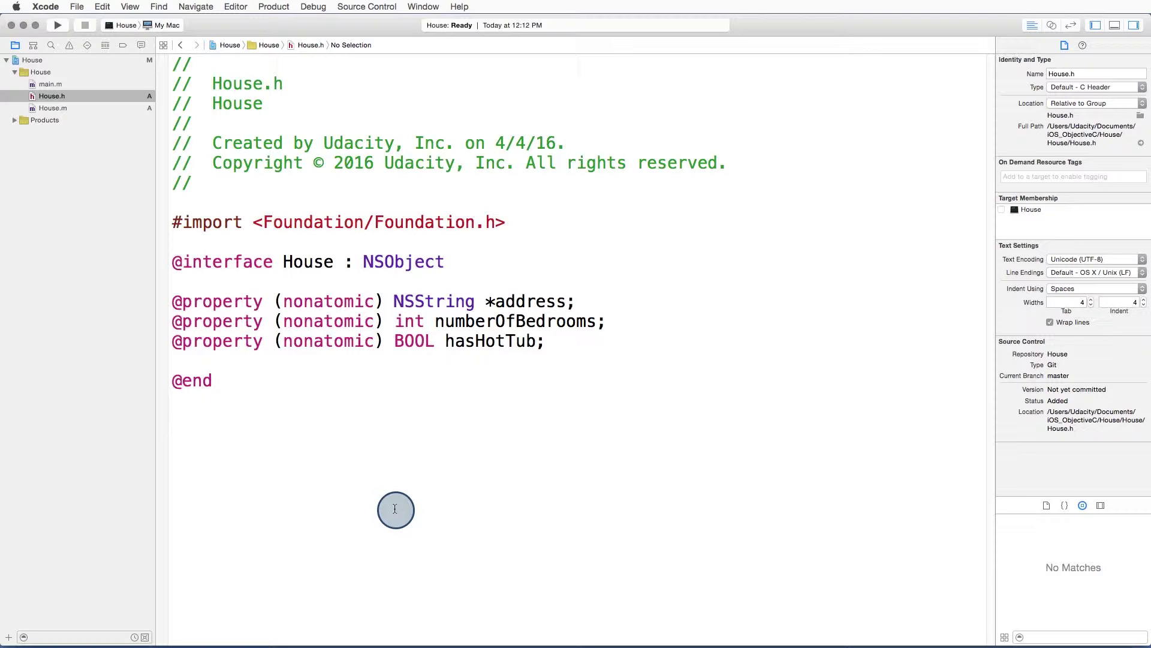
click(89, 84)
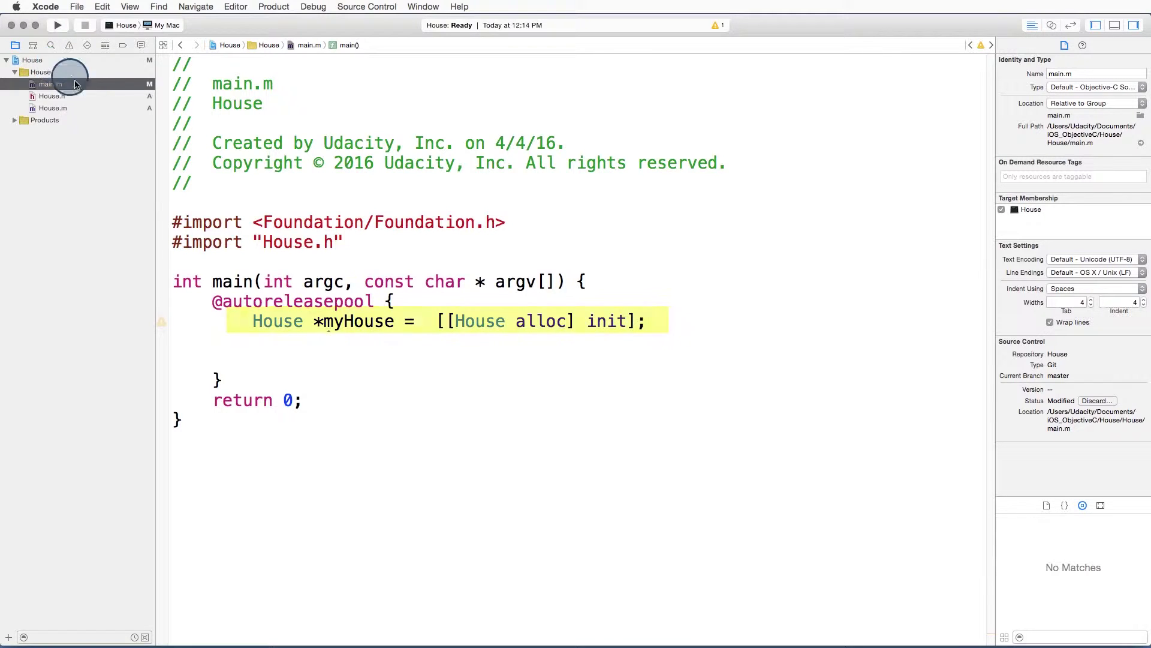
text(my)
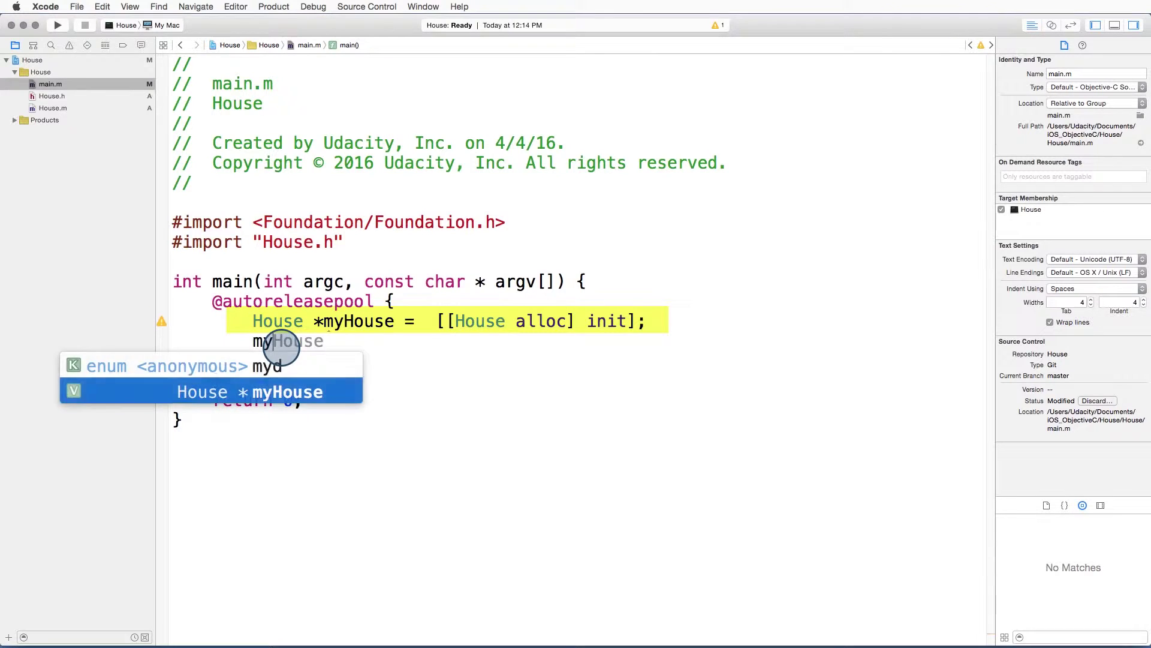
text(House)
key(Return)
text(.number)
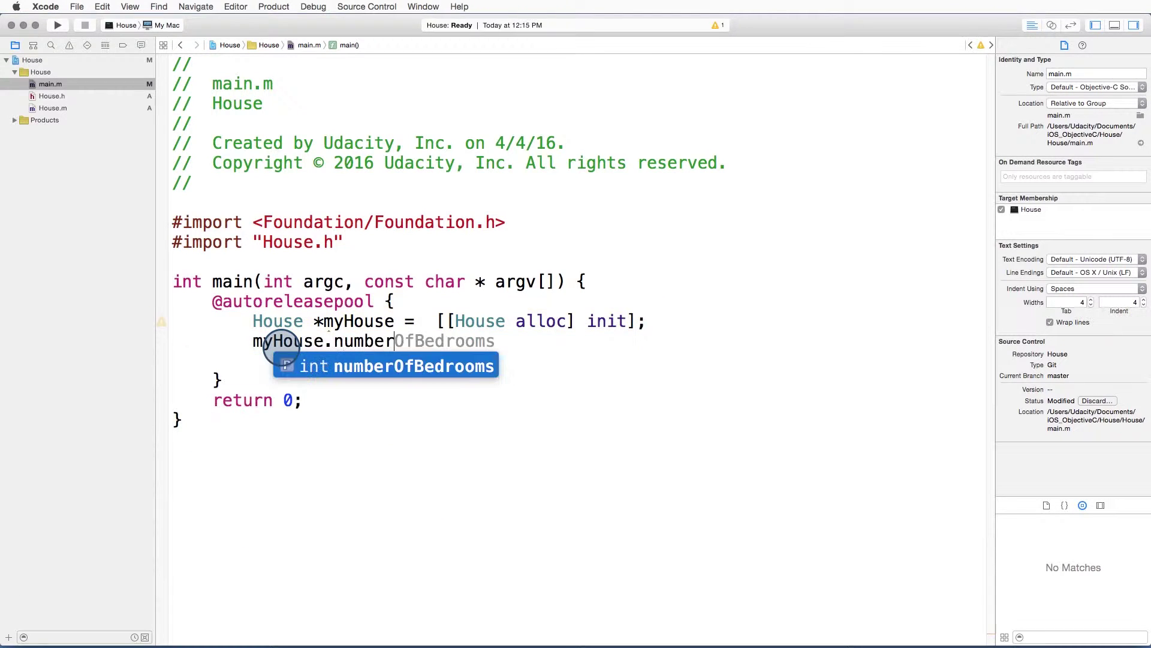
key(Return)
text(= 4;)
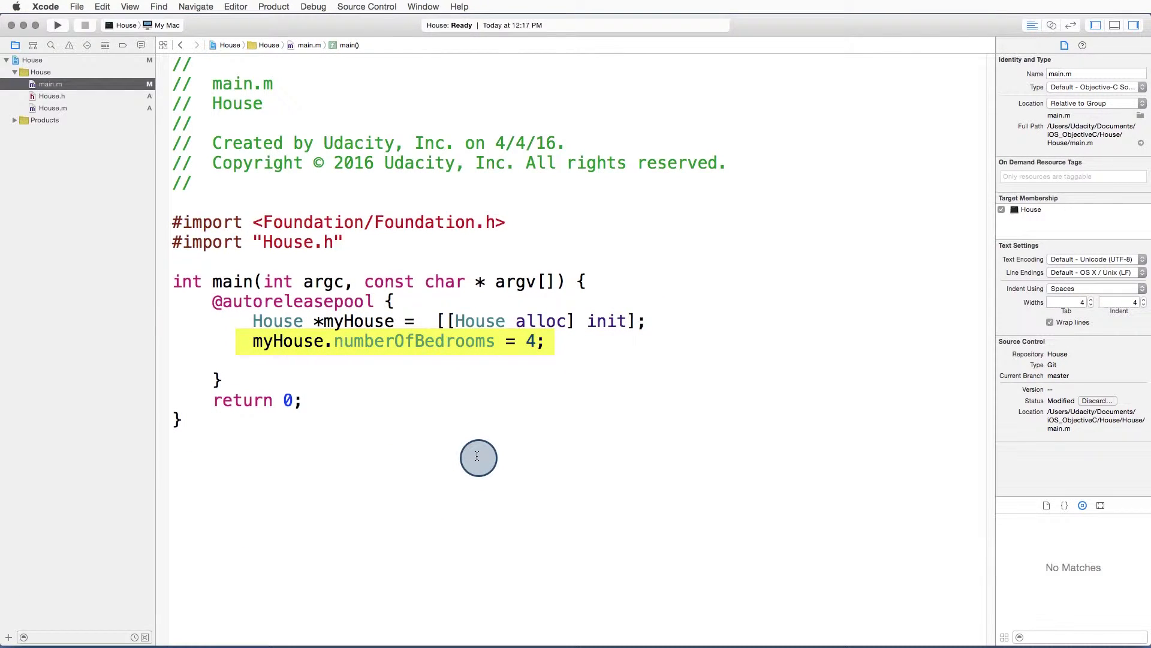
click(478, 456)
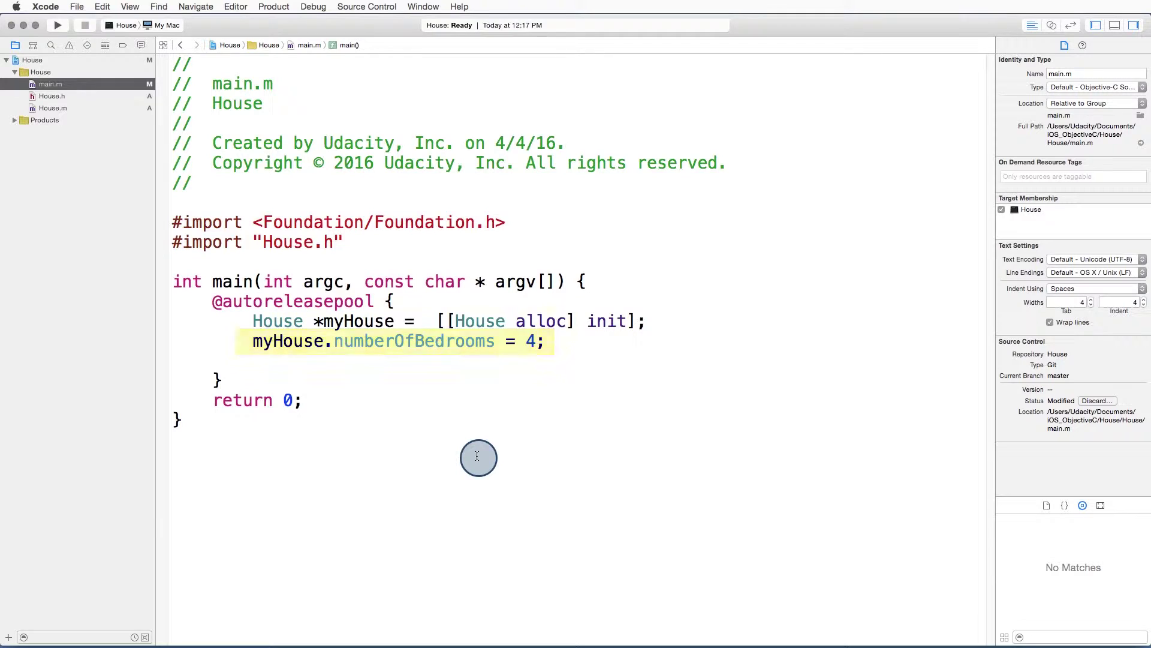
click(66, 108)
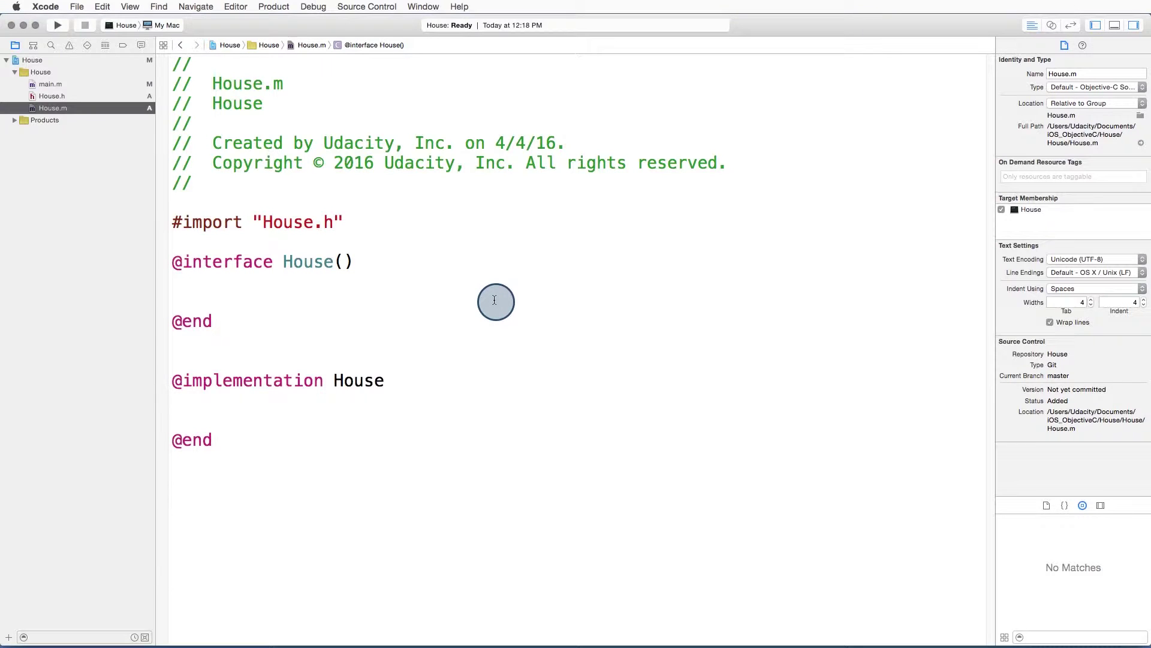
click(196, 291)
key(Return)
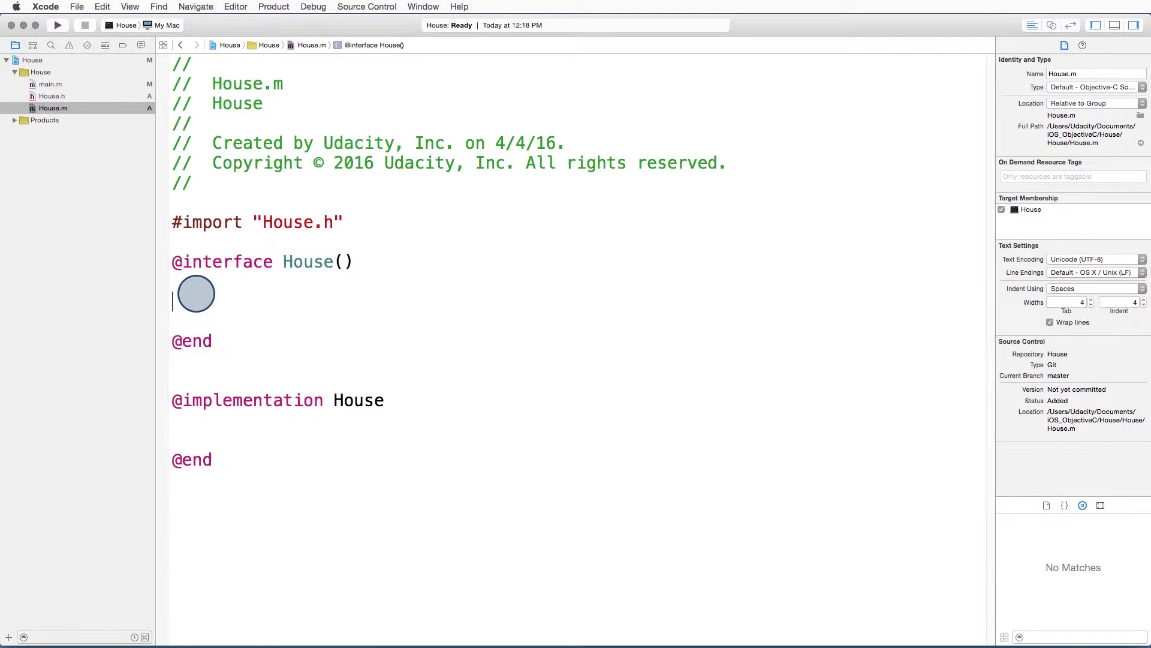
text(@property (nonatomic) int numberOfBedrooms;)
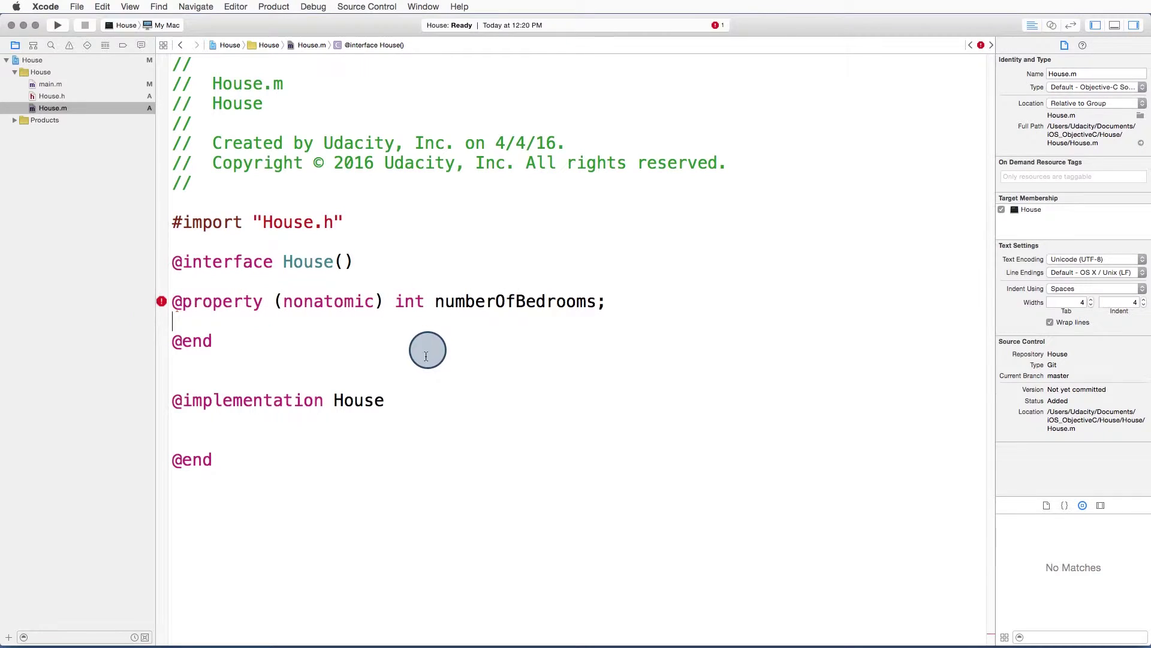
click(376, 301)
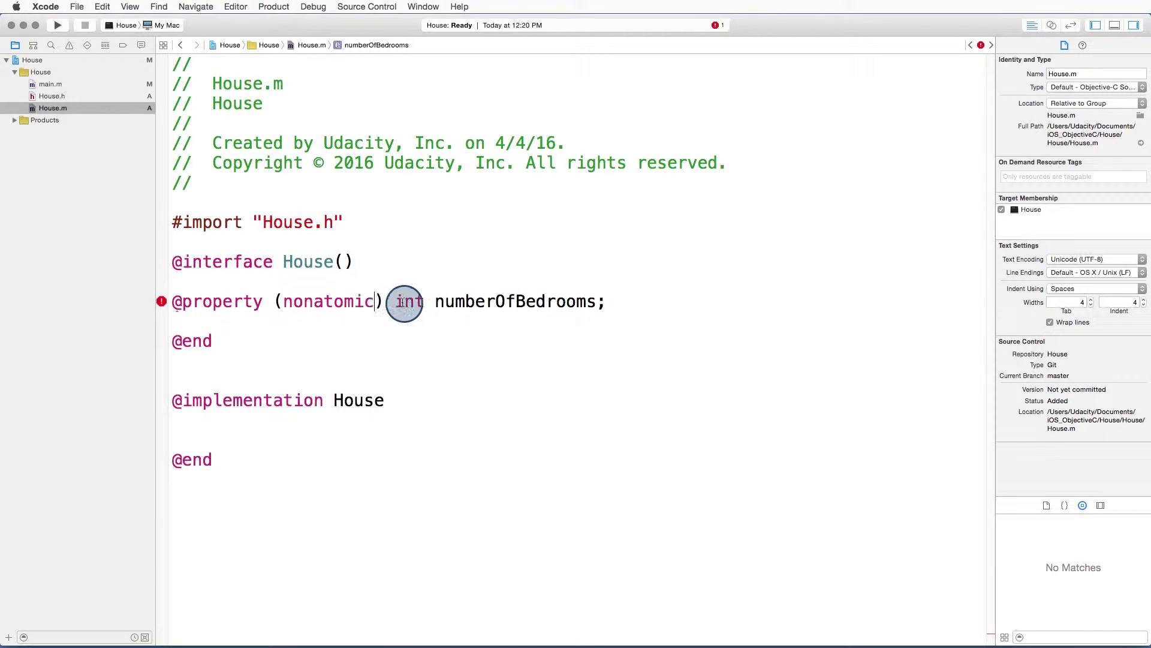
text(, readwri)
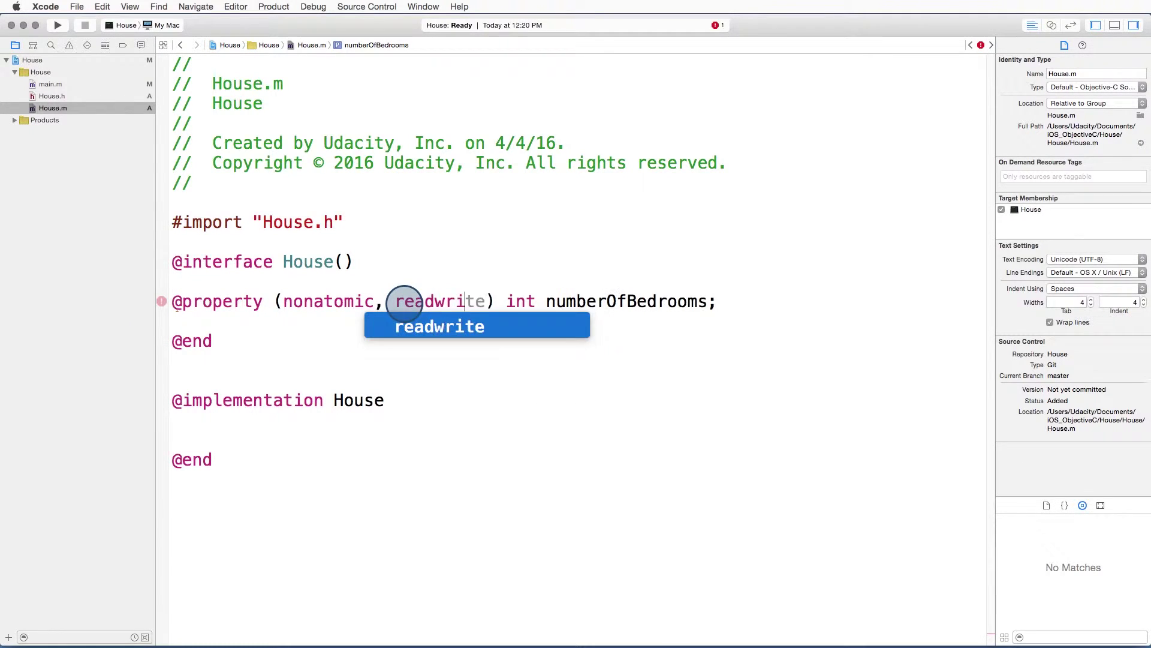
key(Return)
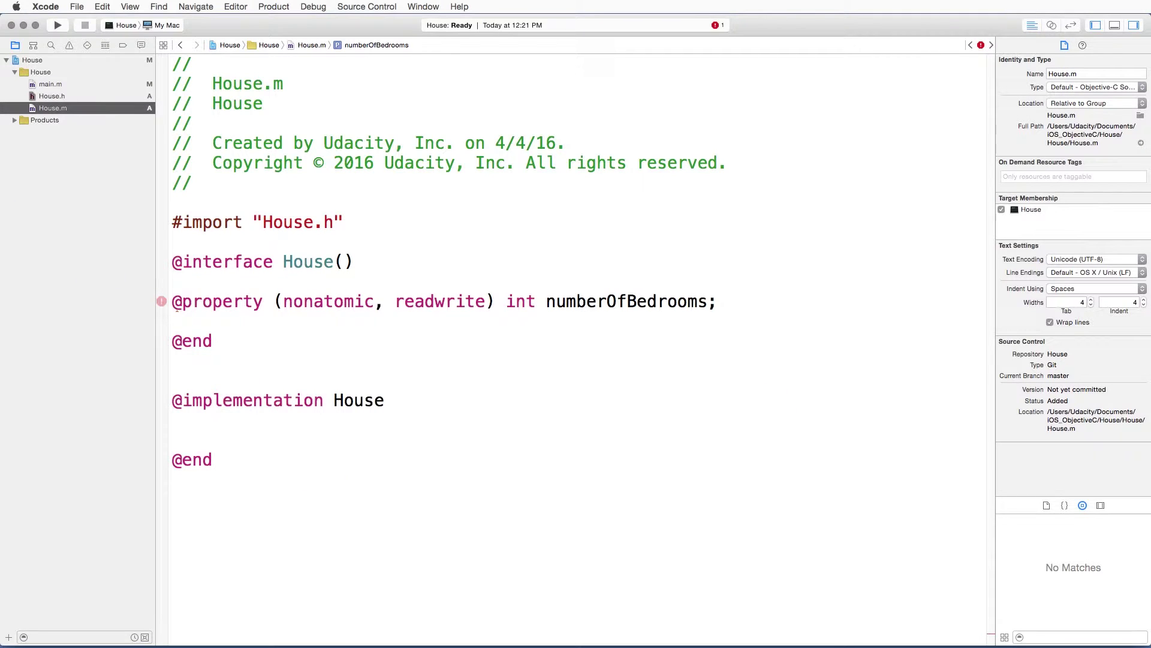
Step: Make numberOfBedrooms a nonatomic, readonly property in House.h
click(52, 95)
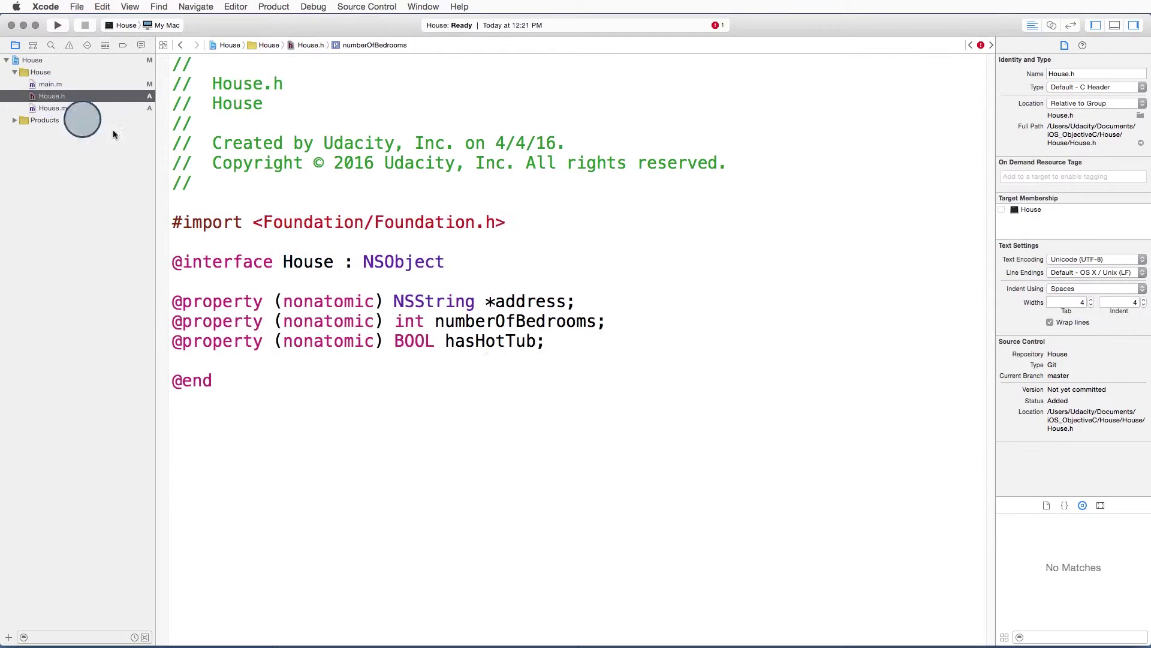
click(379, 326)
text(, )
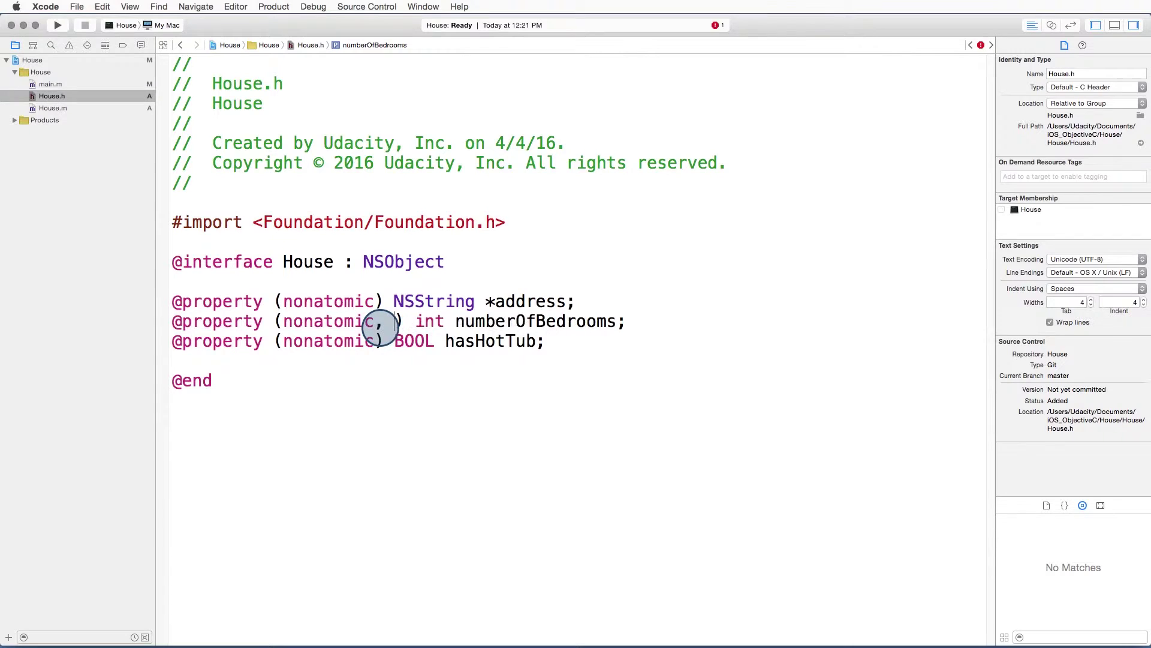
text(reado)
key(Return)
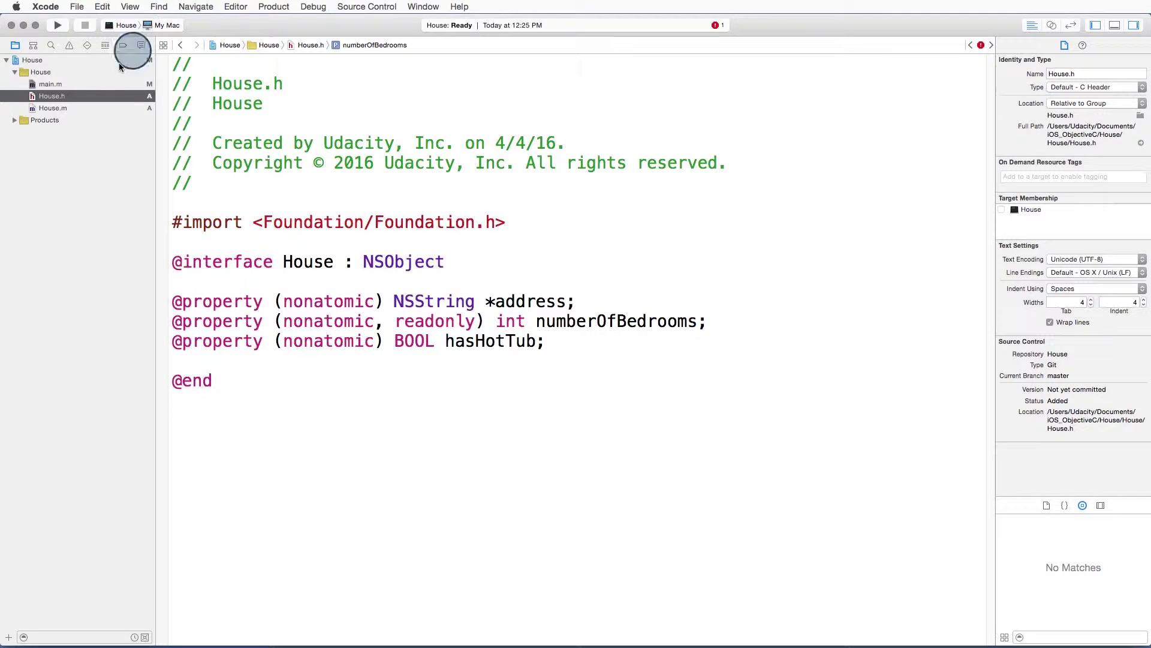
Step: Delete 'int number = ' in main.m, leaving a bare myHouse.numberOfBedrooms access
click(81, 85)
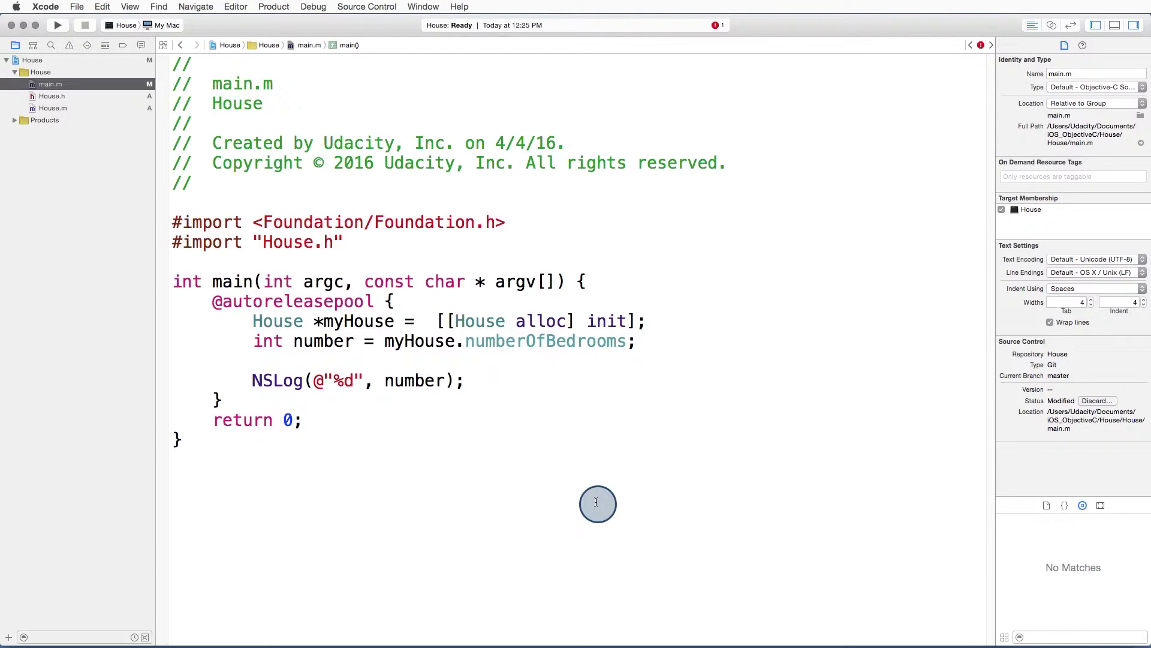
click(598, 503)
drag(385, 342, 256, 344)
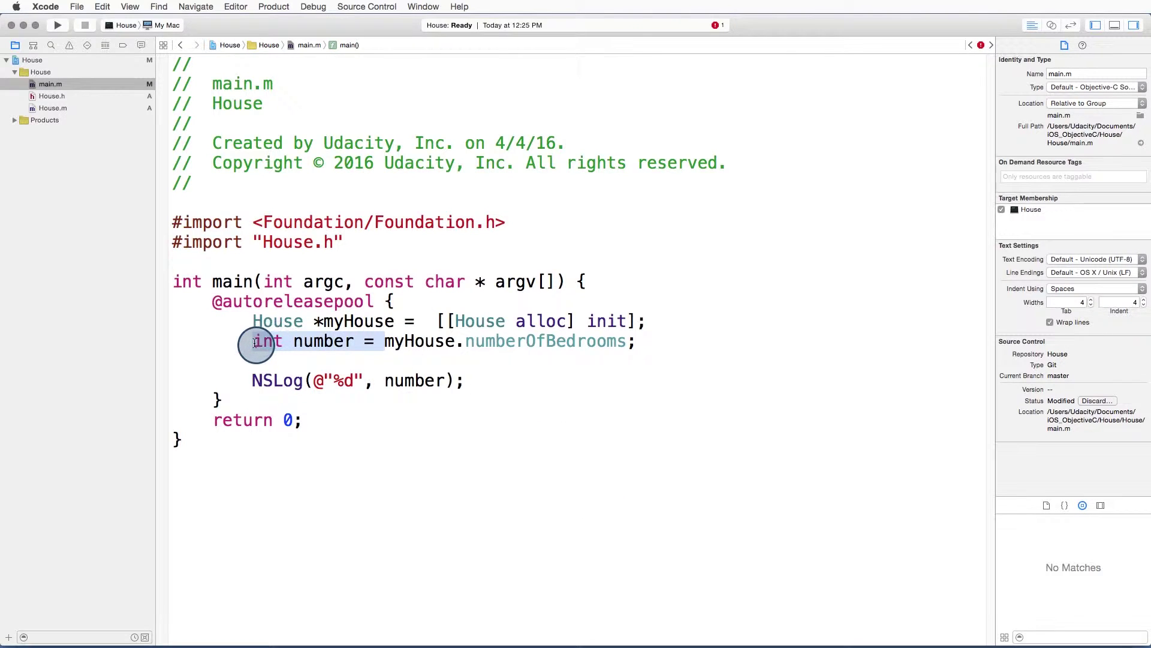
key(BackSpace)
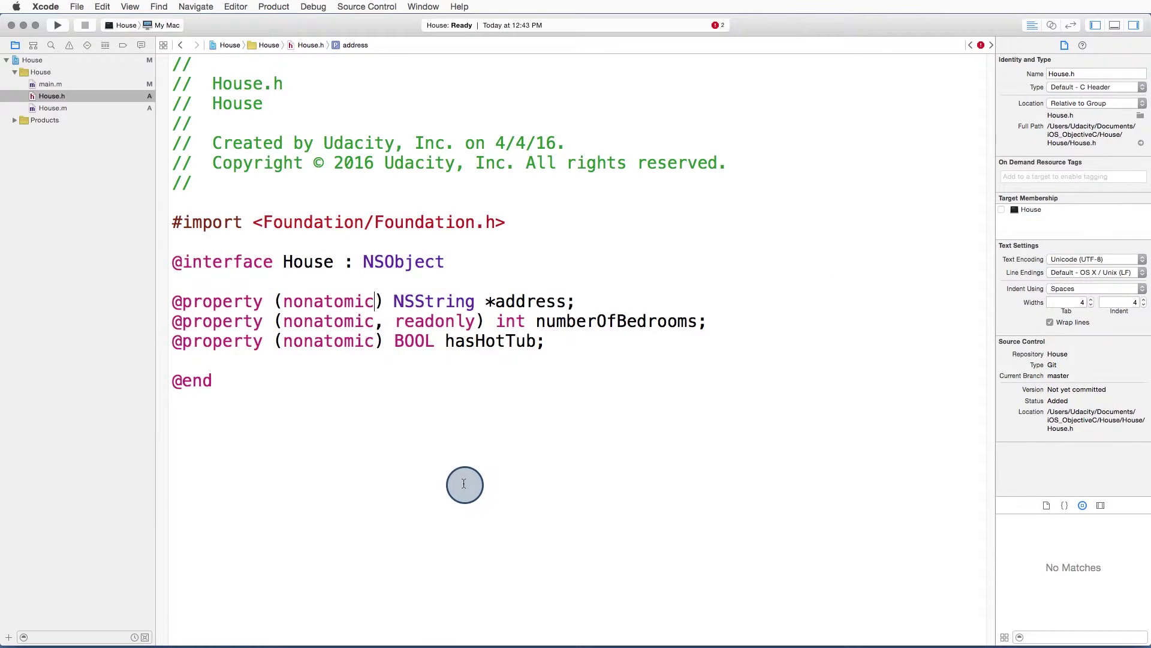
text(, )
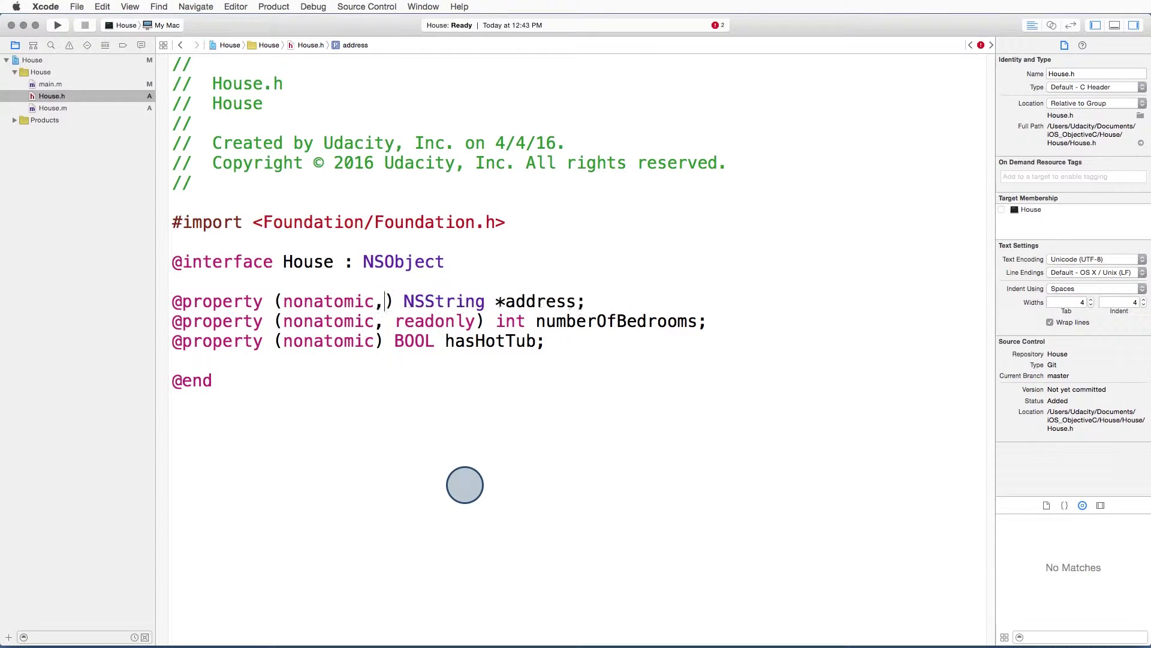
text(c)
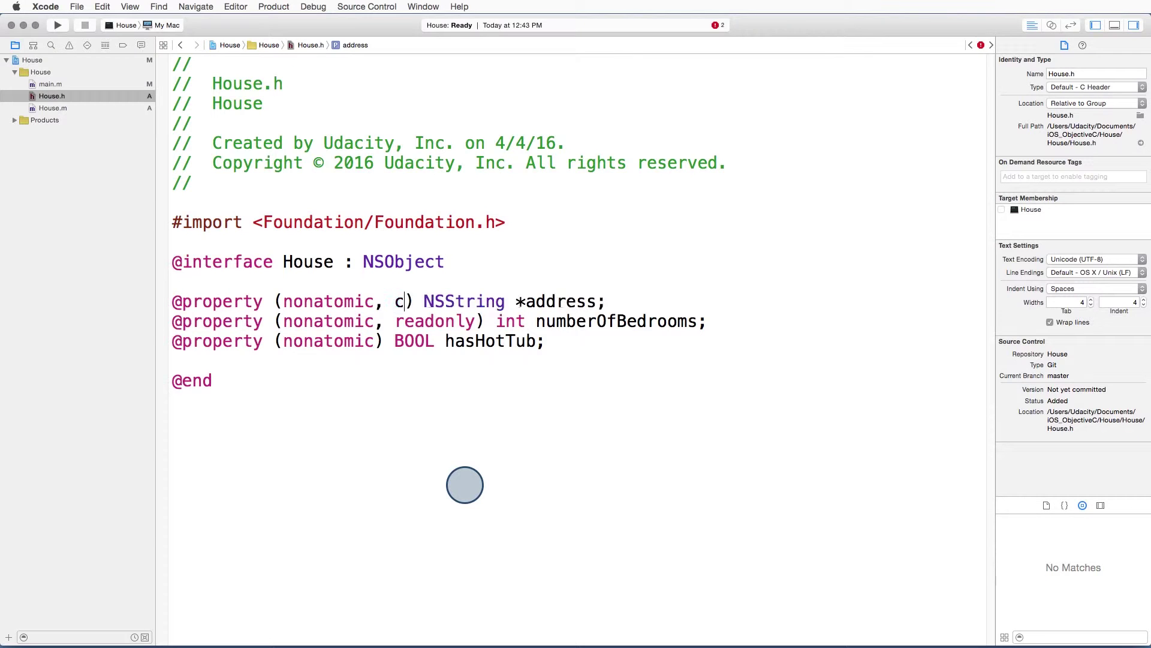
text(o)
Step: Add the copy attribute after nonatomic on House.h's address property
key(Return)
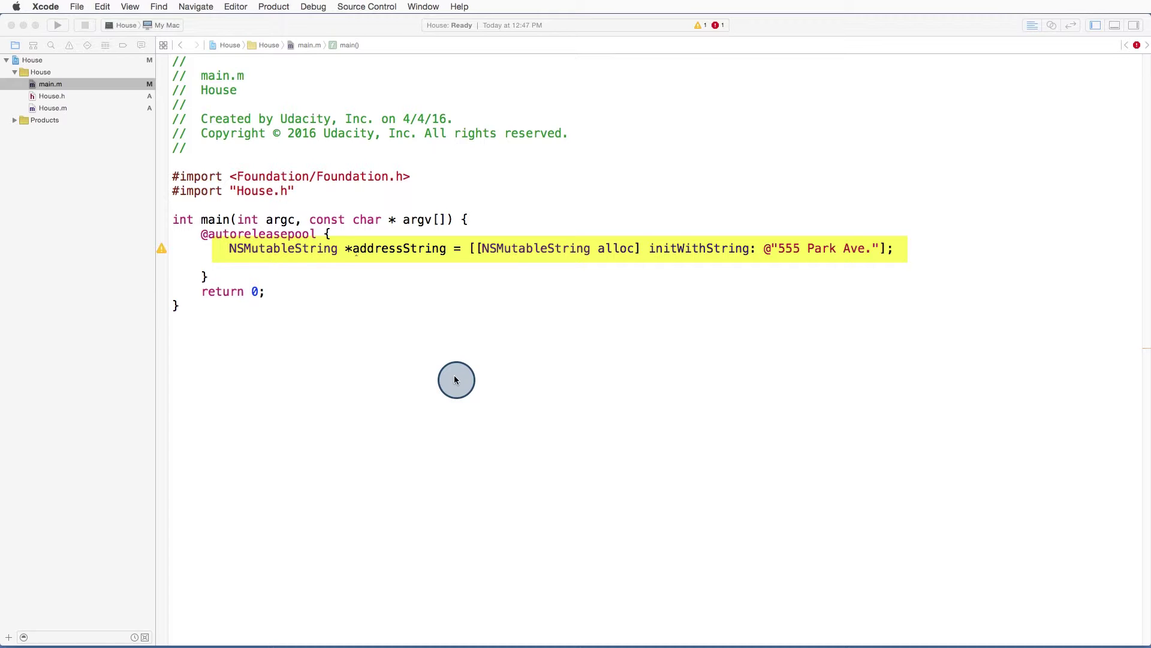
Step: Add the myHouse initWithAddress line and run, printing '555 Park Ave.' to the console
text(House *myHouse = [[House alloc] initWithAddress: addressString];)
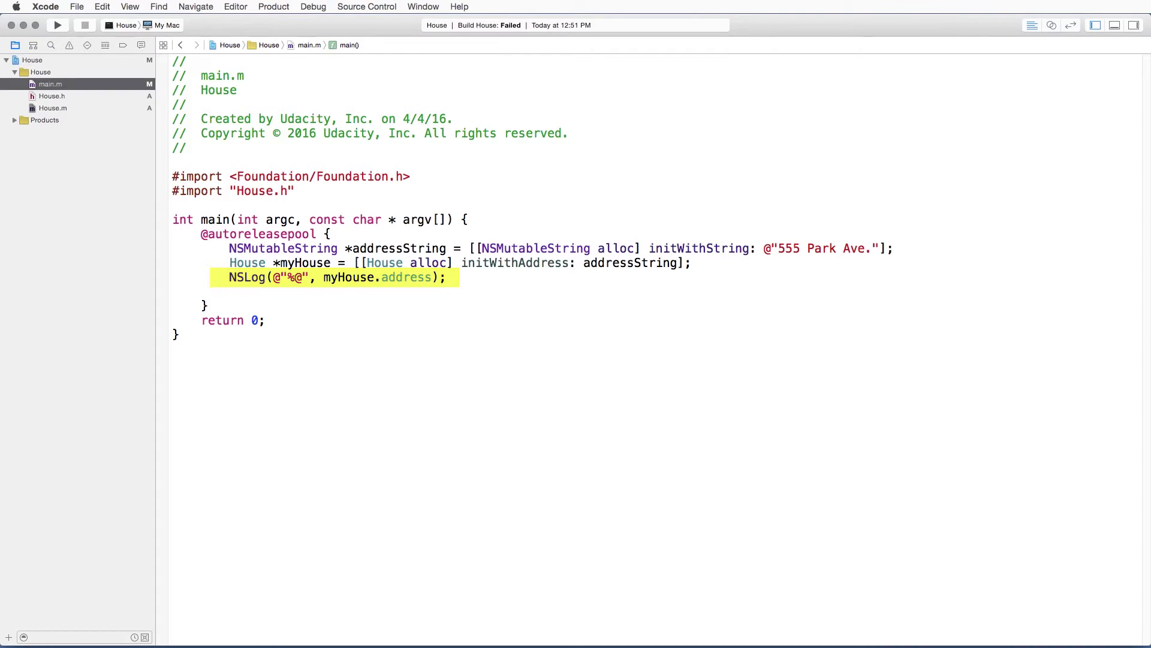
click(58, 26)
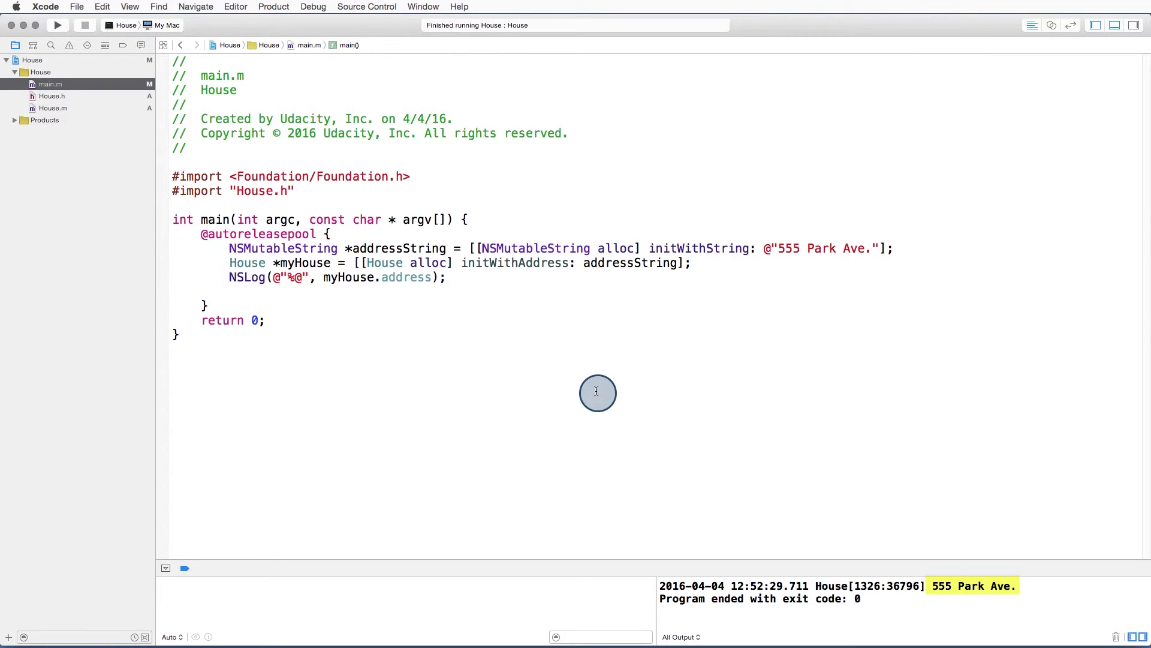
key(Return)
key(Return)
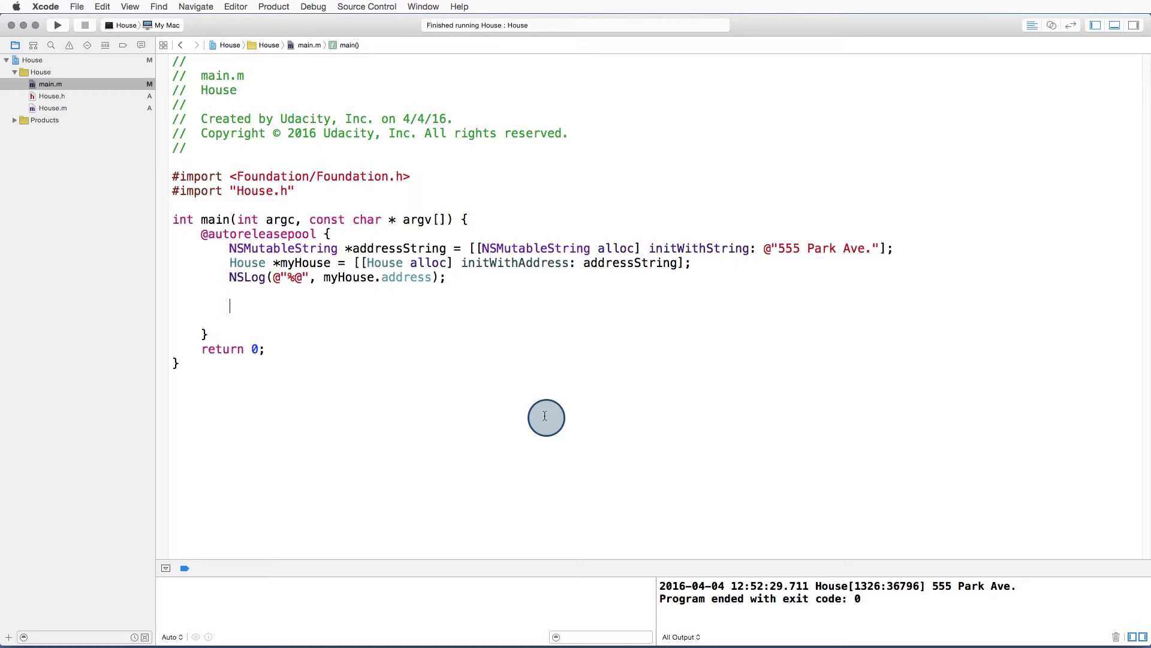
Step: Append 'La la land' to addressString, log myHouse.address again, and rerun the program
text([addressString appendString:@"La la land"];)
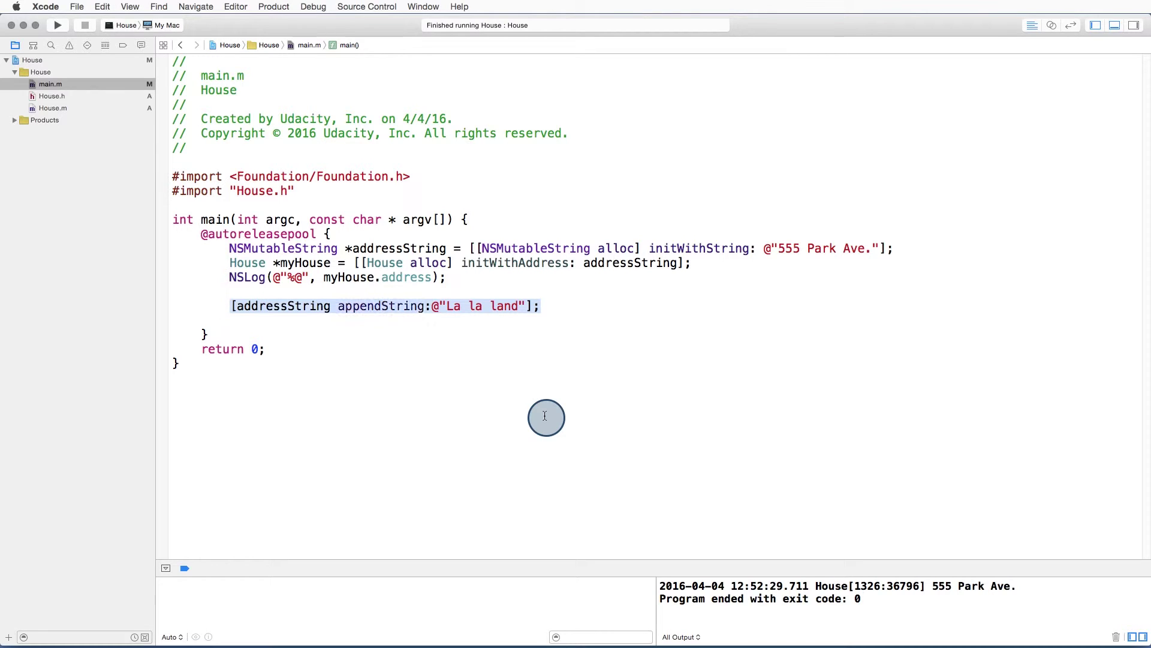
click(604, 355)
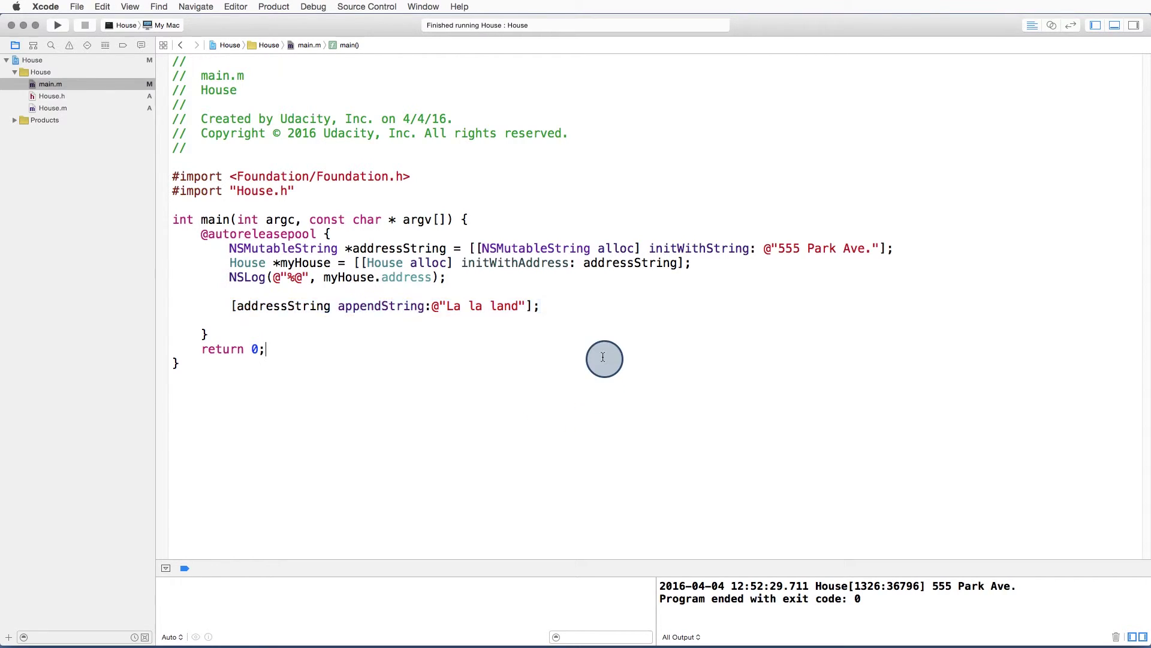
click(563, 305)
key(Return)
text(NSLog(@"%@", myHouse.address);)
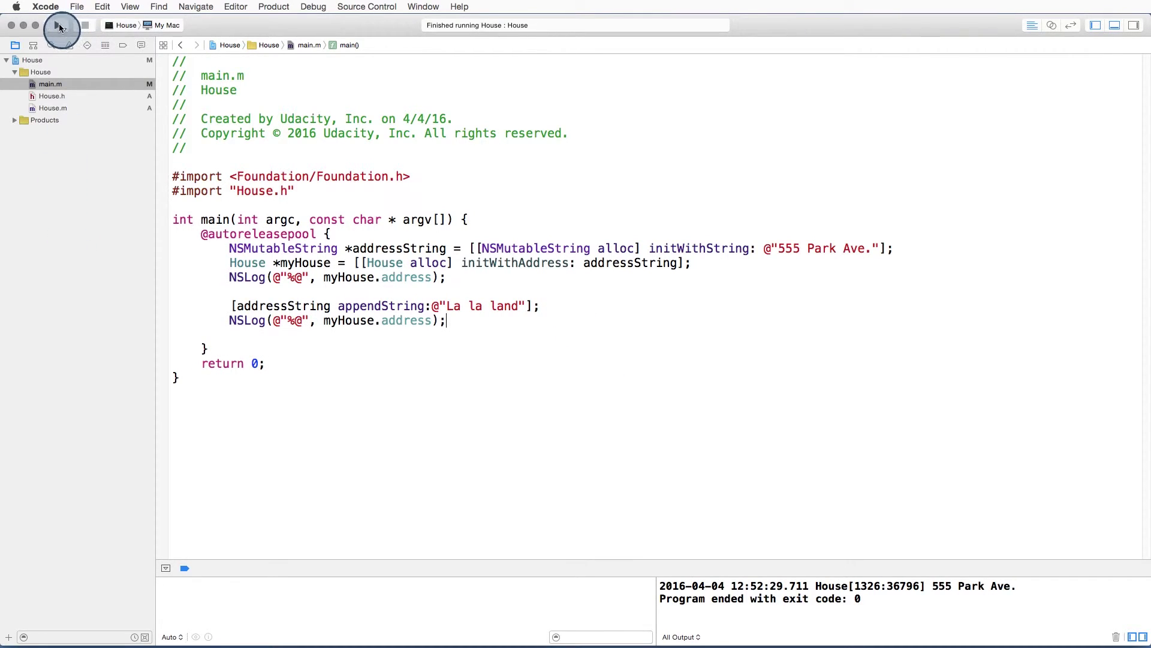
click(58, 25)
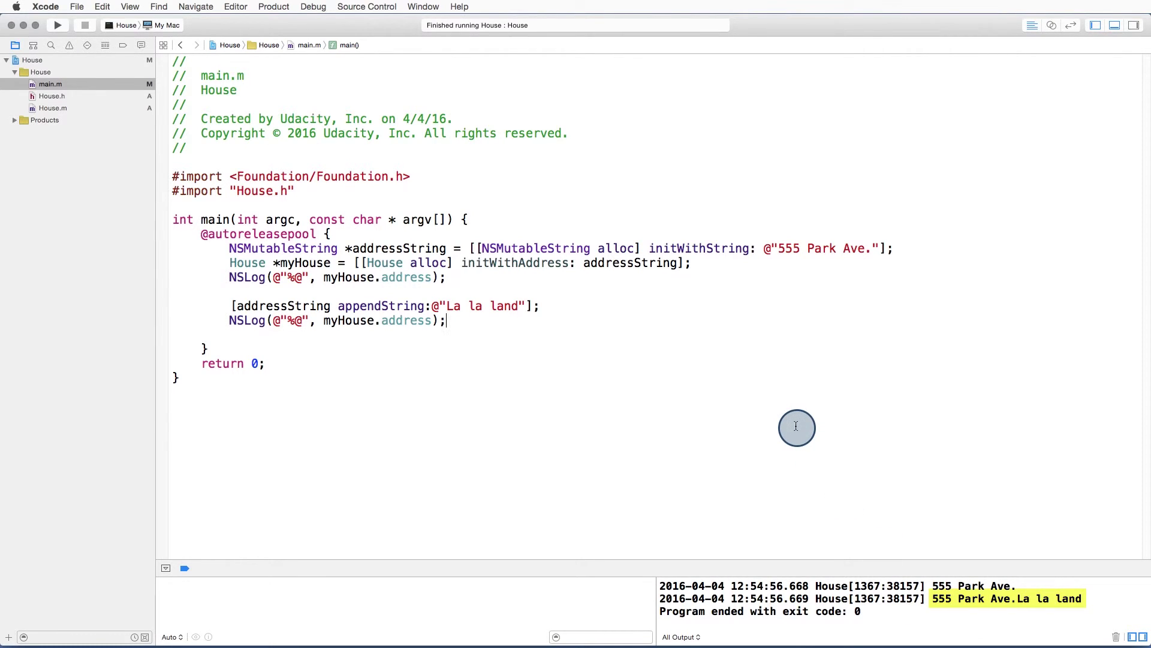
click(797, 427)
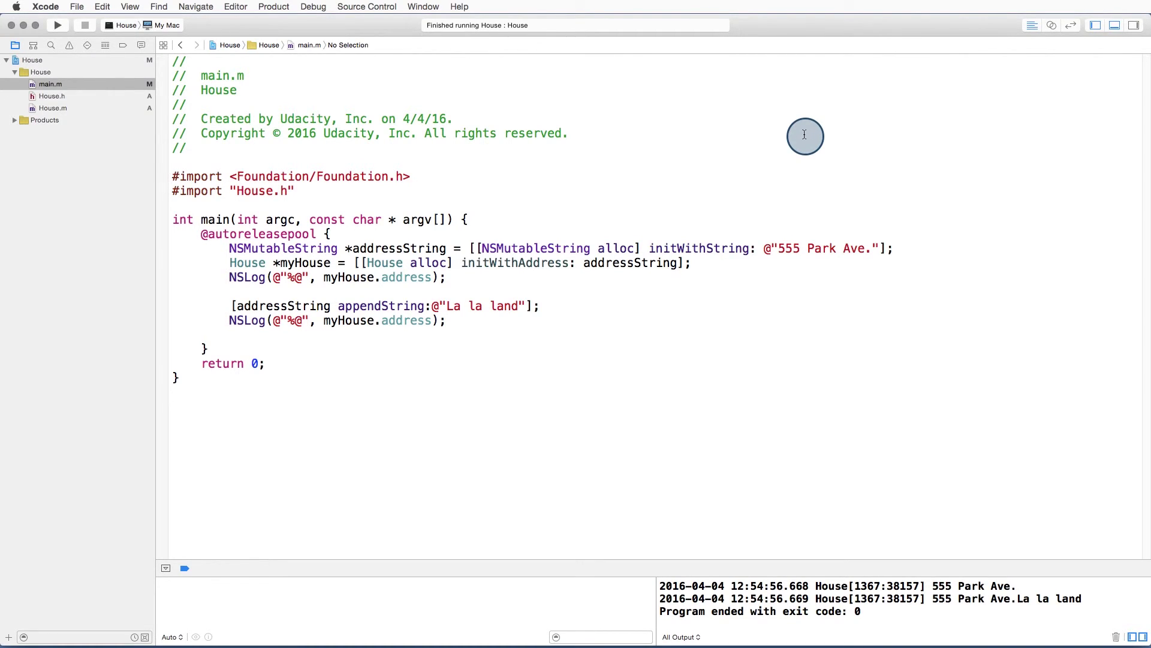
Step: Open House.h, where address is a nonatomic NSString property without copy
key(super+shift+j)
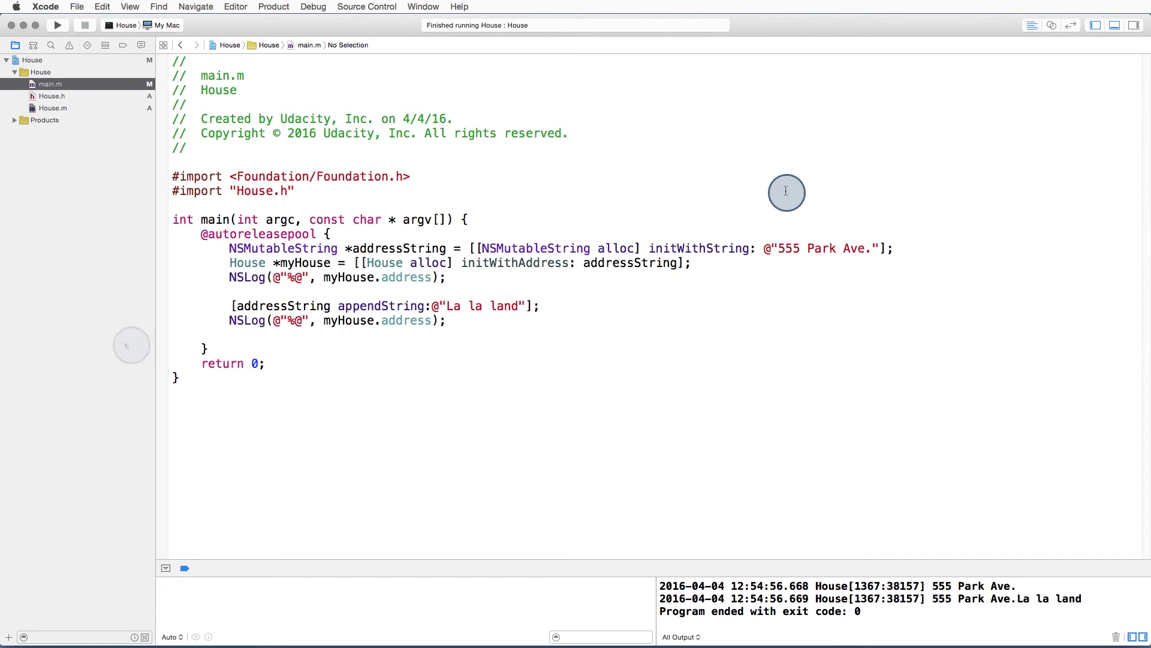
click(75, 96)
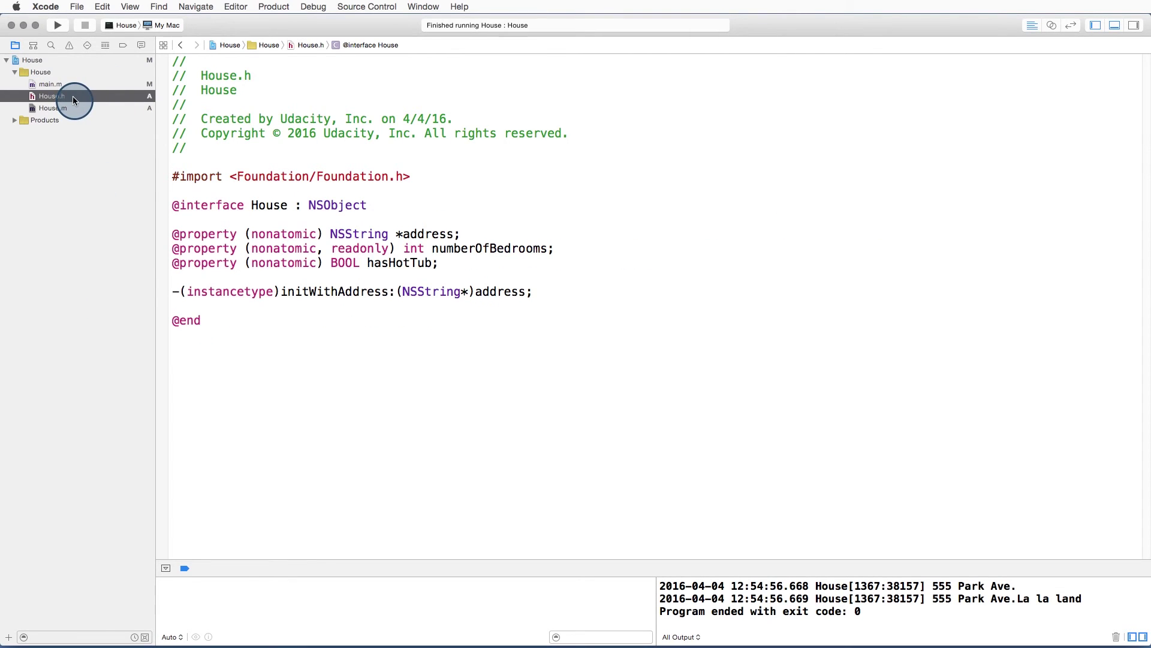
Step: Add copy to House.h's address property, then rebuild and run
click(317, 234)
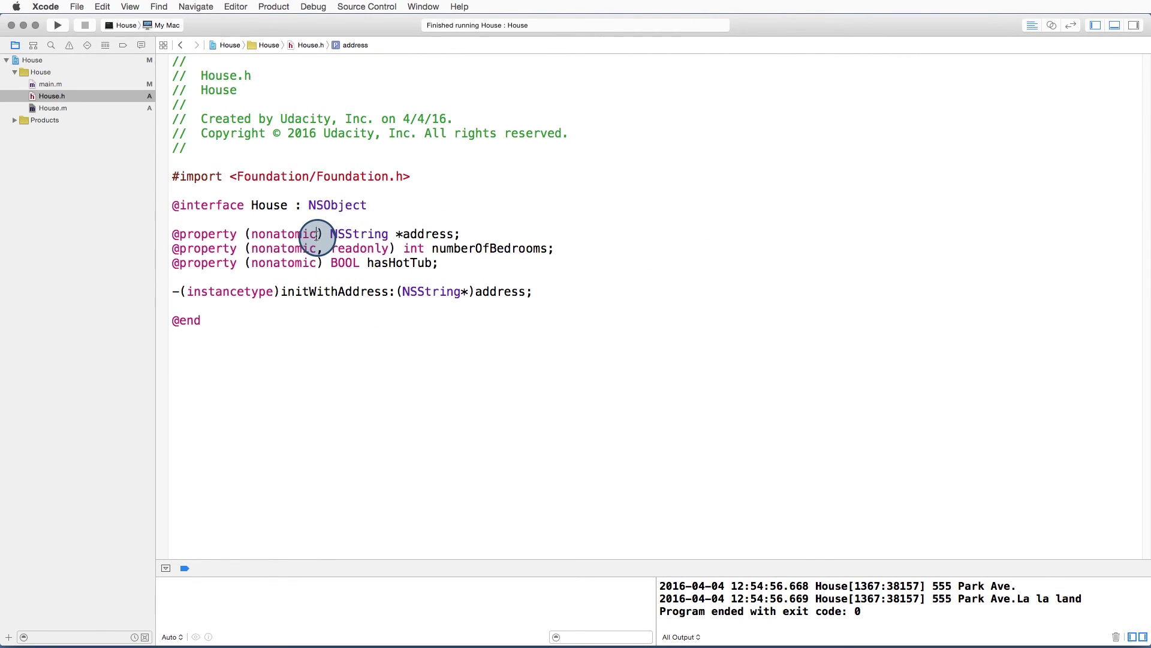
text(, copy)
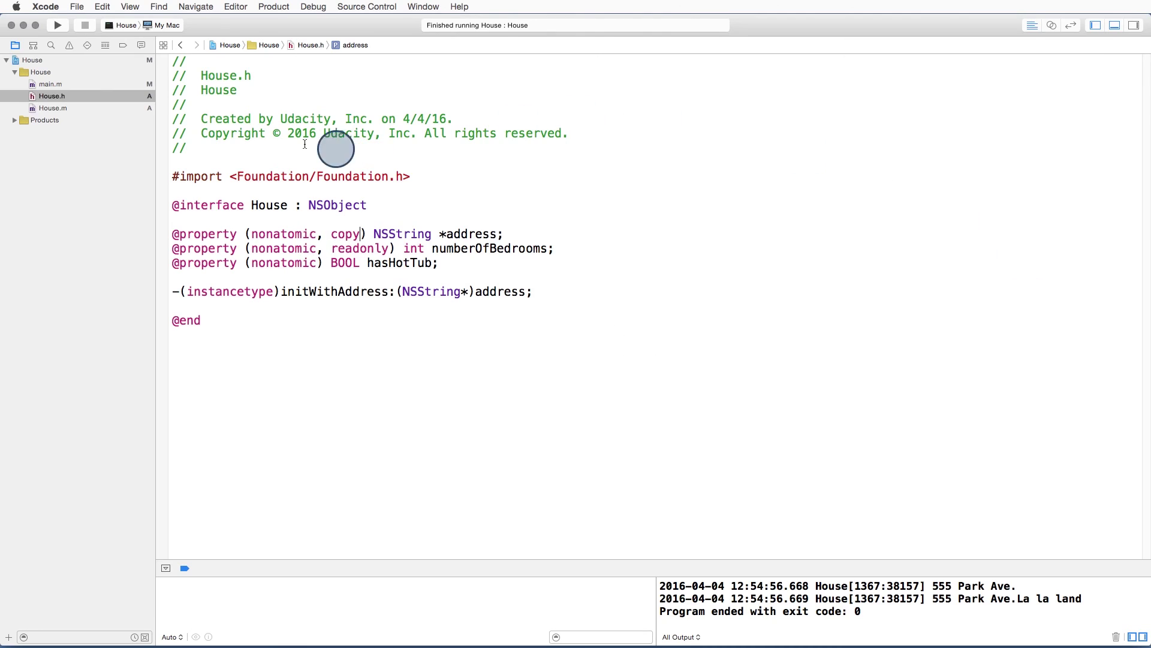
click(58, 26)
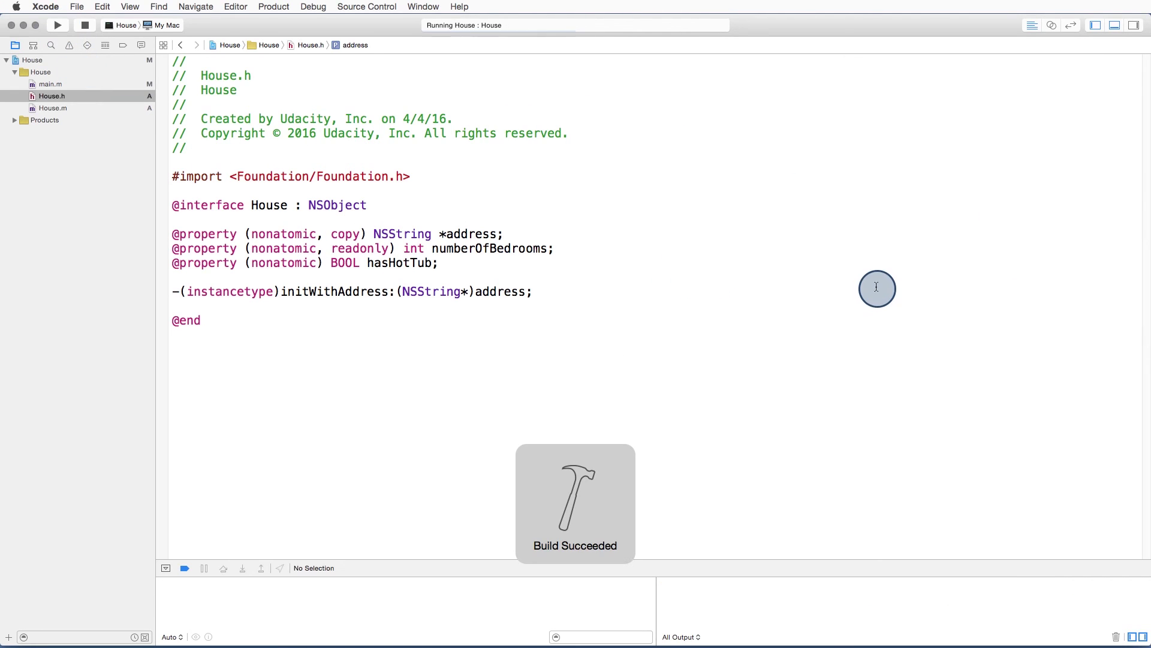